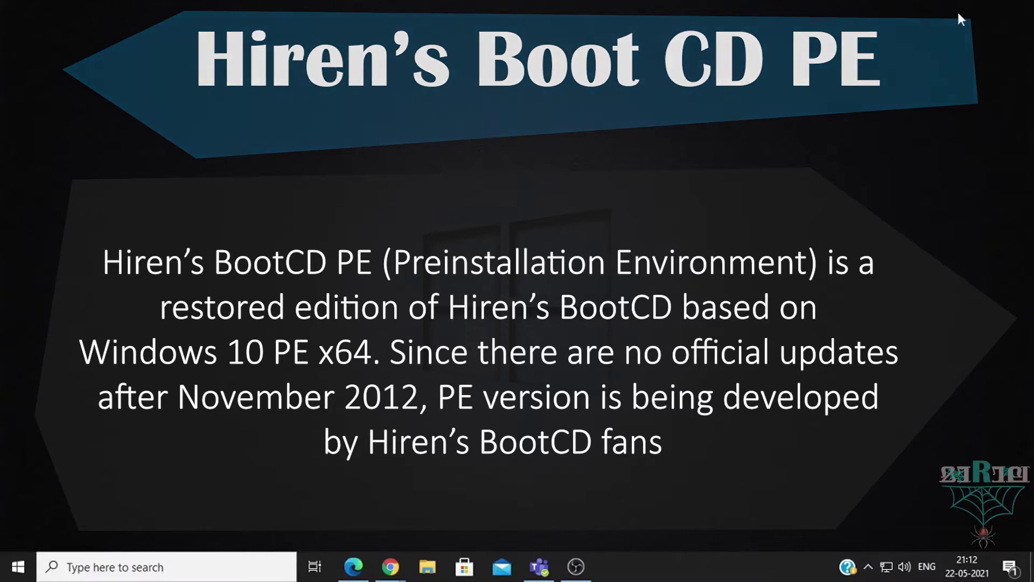
Step: In Chrome, open the hirensbootcd.org Download page and maximize the browser window
{"action": "key", "text": "alt+Tab"}
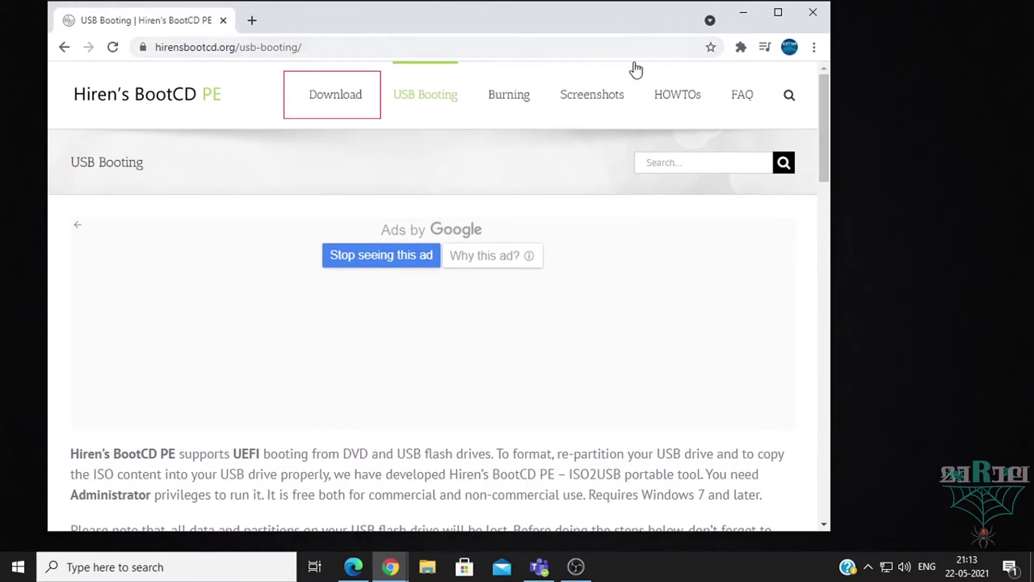
{"action": "left_click", "coordinate": [330, 102]}
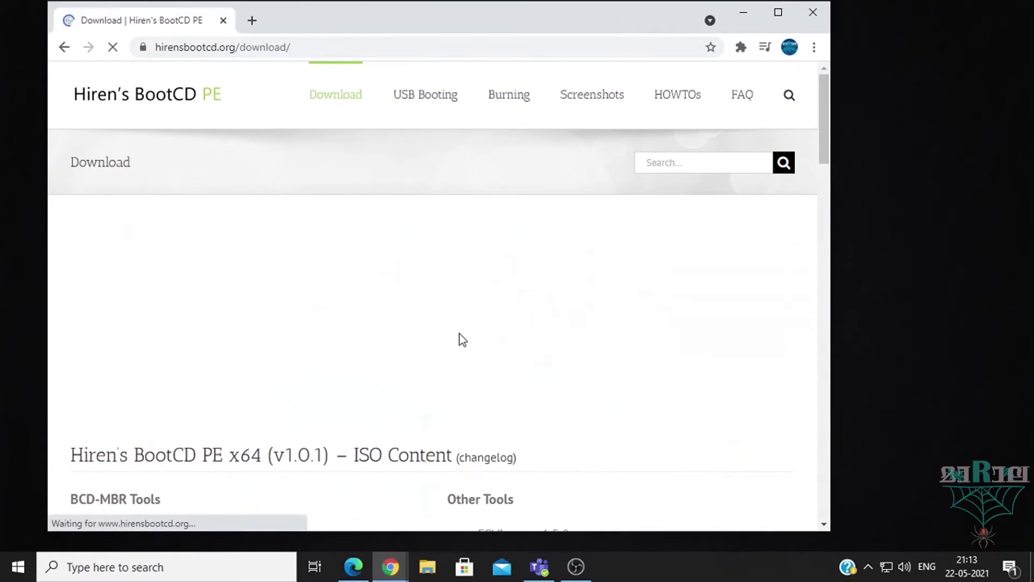
{"action": "scroll", "coordinate": [457, 340], "scroll_direction": "down", "scroll_amount": 2}
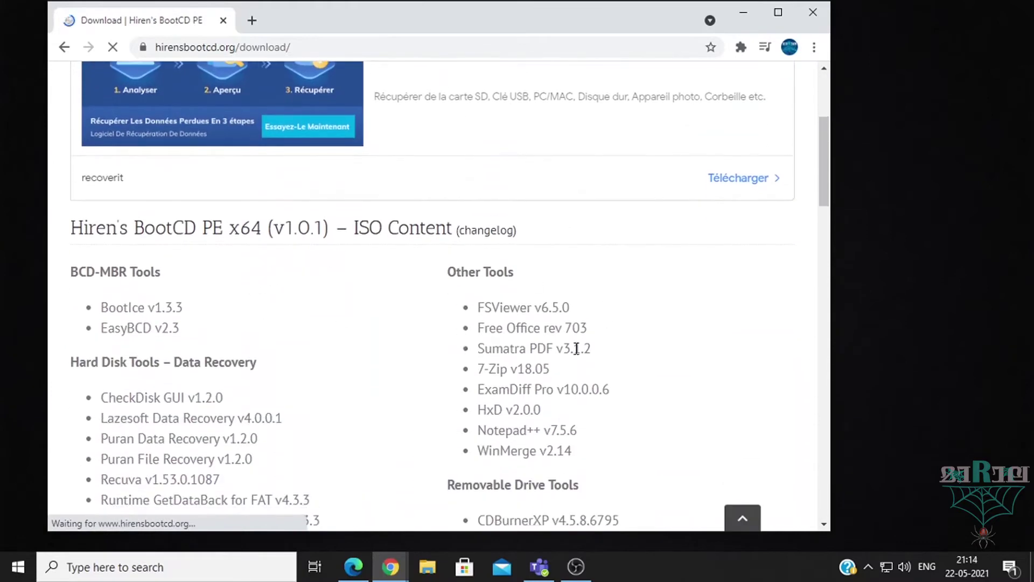
{"action": "scroll", "coordinate": [576, 348], "scroll_direction": "down", "scroll_amount": 3}
{"action": "left_click", "coordinate": [779, 12]}
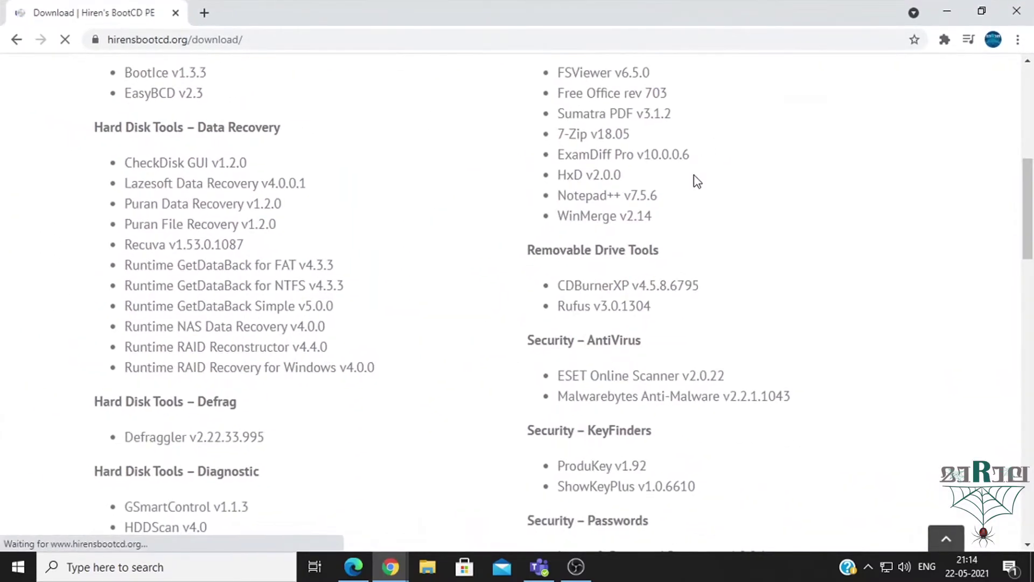
{"action": "scroll", "coordinate": [694, 181], "scroll_direction": "down", "scroll_amount": 2}
{"action": "scroll", "coordinate": [694, 180], "scroll_direction": "down", "scroll_amount": 1}
{"action": "scroll", "coordinate": [694, 180], "scroll_direction": "down", "scroll_amount": 1}
{"action": "scroll", "coordinate": [693, 180], "scroll_direction": "down", "scroll_amount": 2}
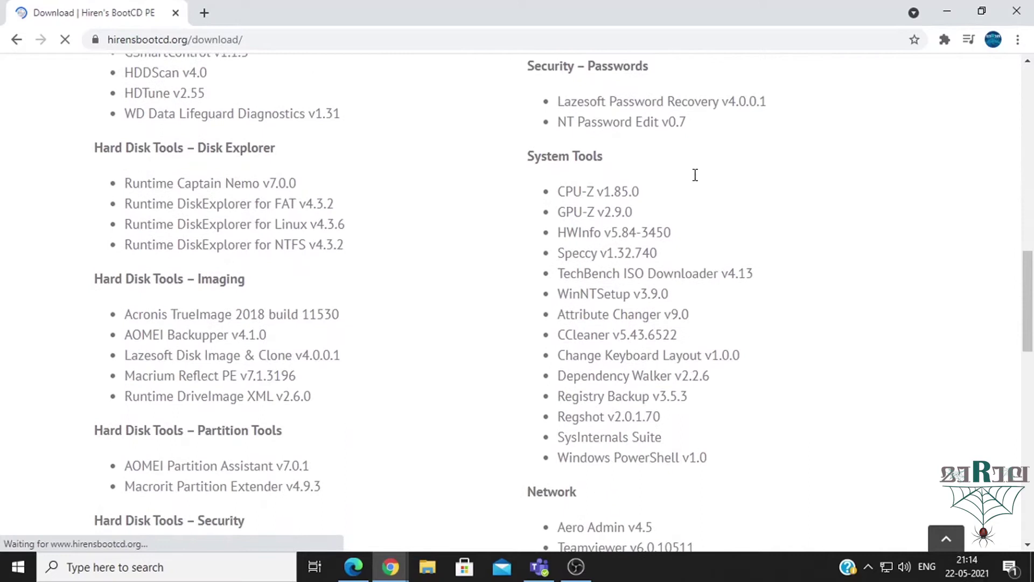
{"action": "scroll", "coordinate": [695, 175], "scroll_direction": "down", "scroll_amount": 2}
{"action": "scroll", "coordinate": [695, 175], "scroll_direction": "down", "scroll_amount": 1}
{"action": "scroll", "coordinate": [695, 174], "scroll_direction": "down", "scroll_amount": 3}
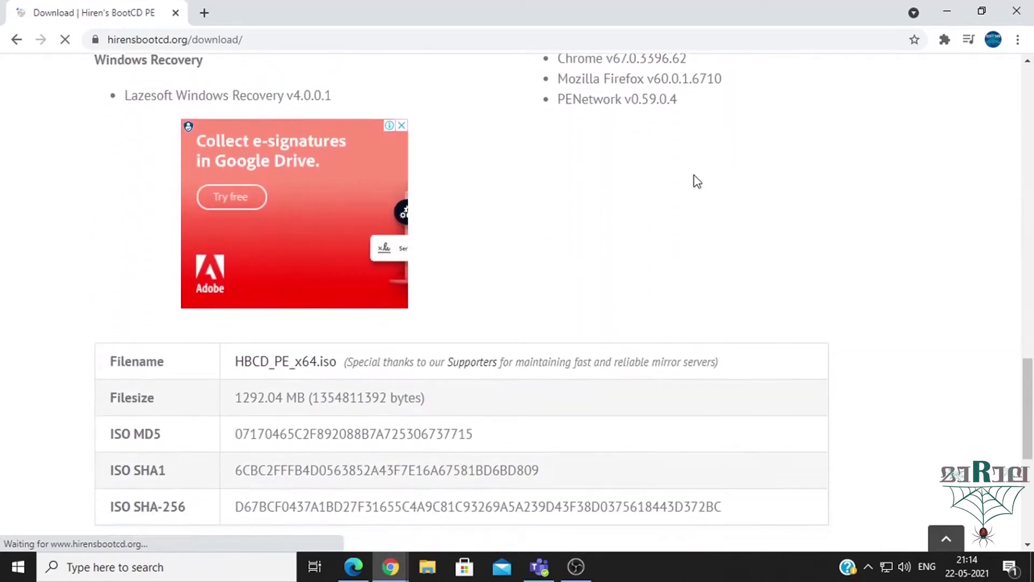
{"action": "scroll", "coordinate": [693, 180], "scroll_direction": "down", "scroll_amount": 2}
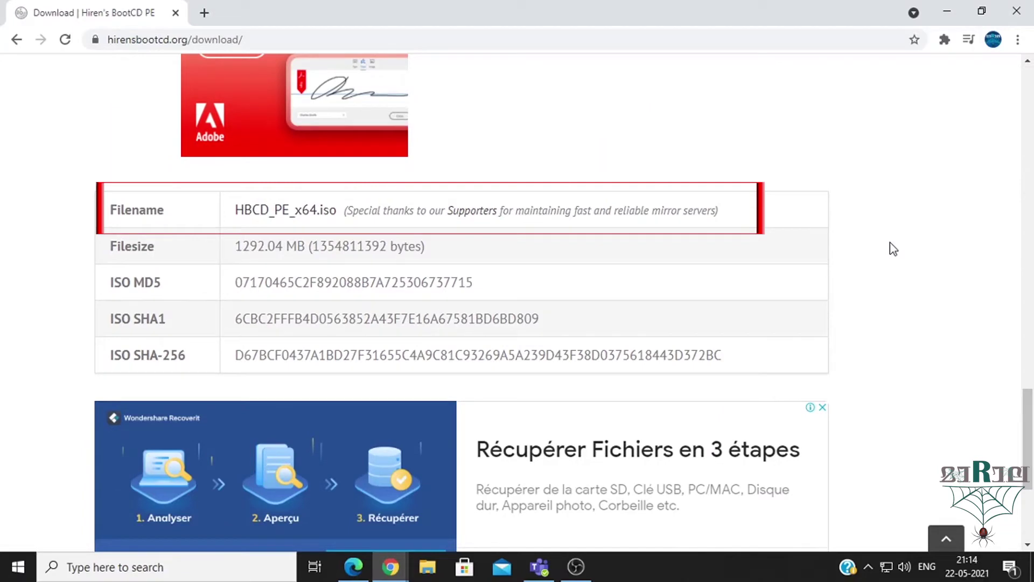
Step: Download HBCD_PE_x64.iso and watch it complete on Chrome's Downloads page
{"action": "left_click", "coordinate": [286, 219]}
{"action": "left_click", "coordinate": [963, 534]}
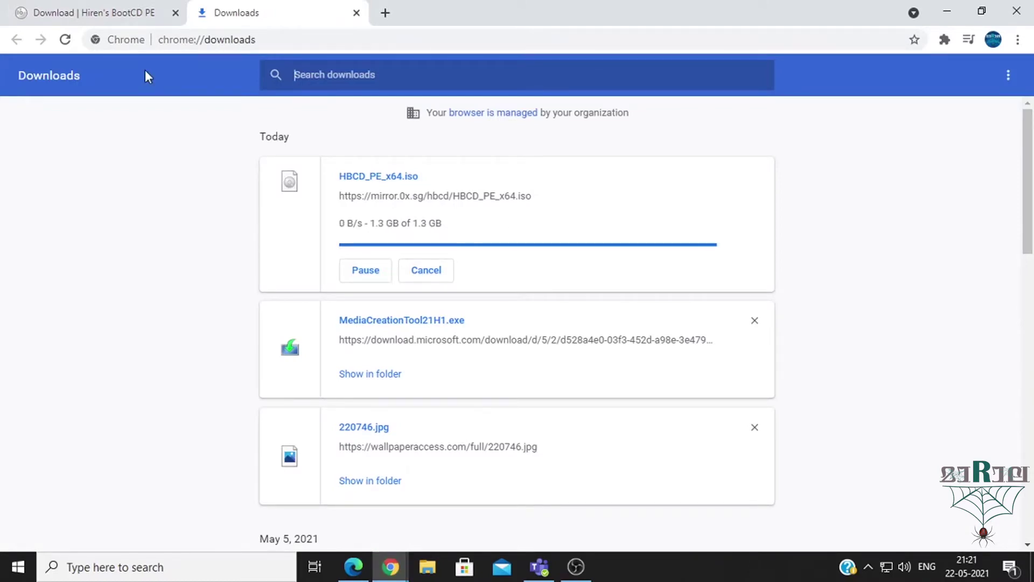
Step: Copy the HBCD_PE_x64 disc image from Downloads, then return to This PC
{"action": "left_click", "coordinate": [944, 11]}
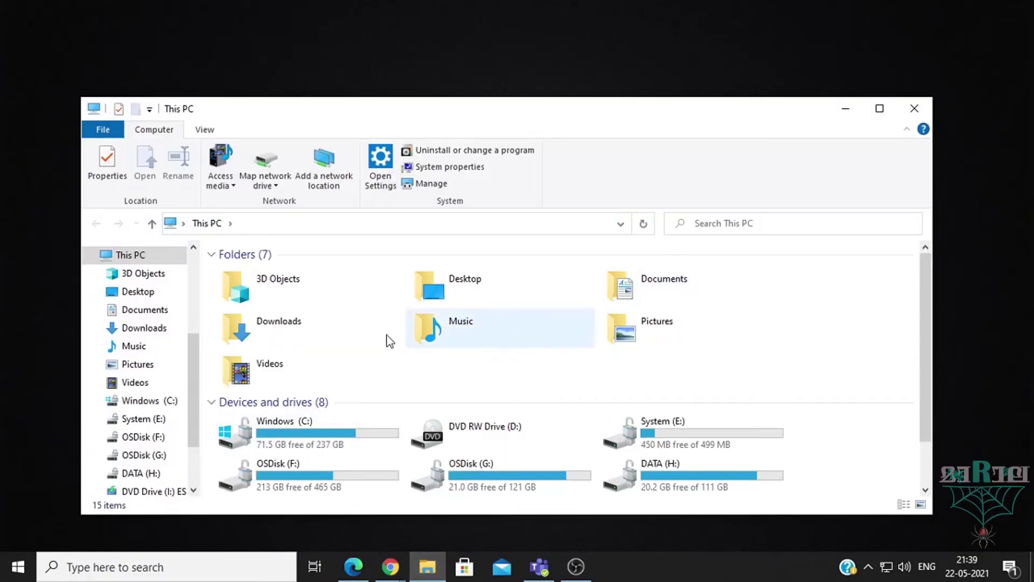
{"action": "double_click", "coordinate": [334, 335]}
{"action": "left_click", "coordinate": [284, 312]}
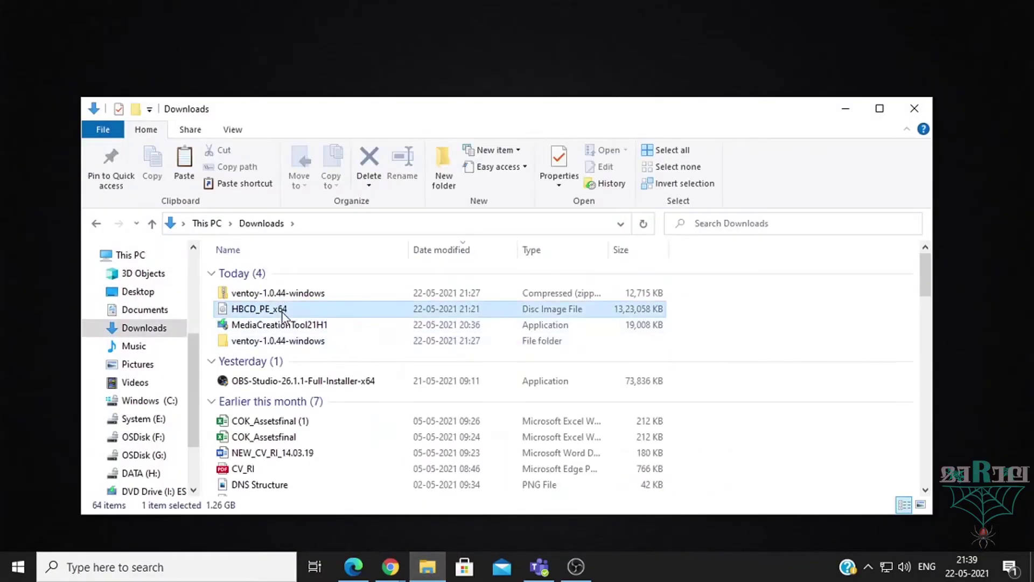
{"action": "right_click", "coordinate": [282, 313]}
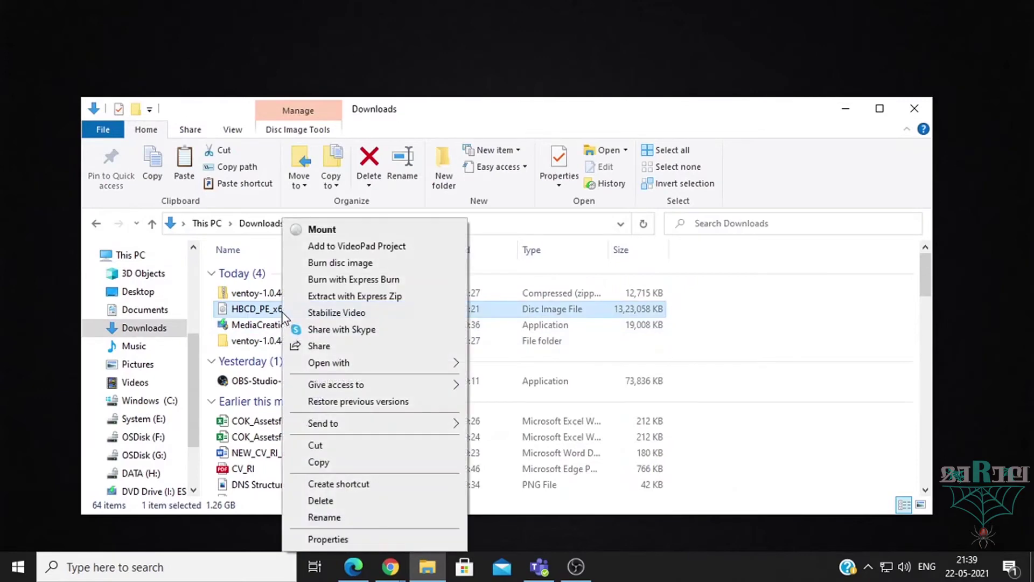
{"action": "left_click", "coordinate": [353, 465]}
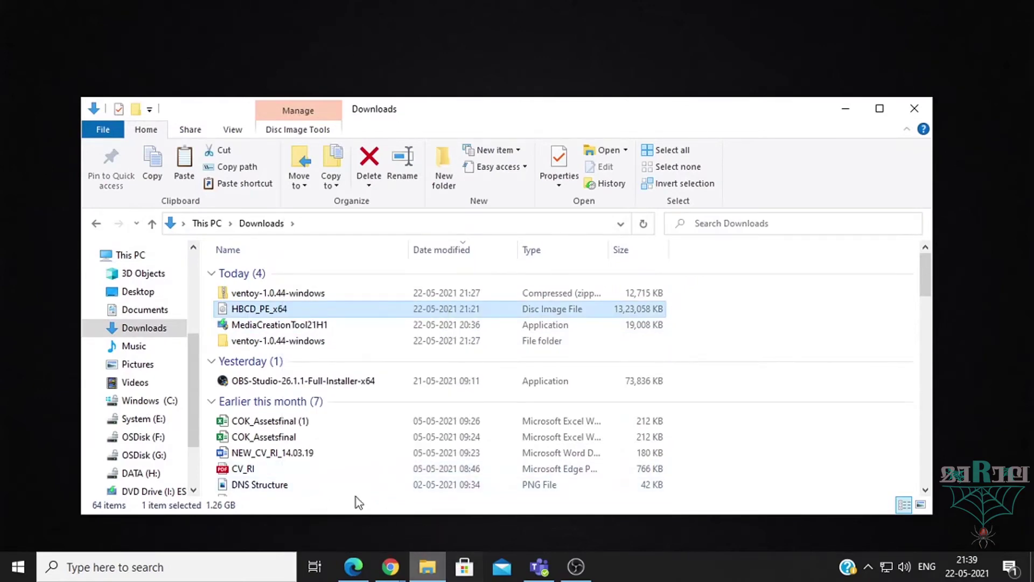
{"action": "mouse_move", "coordinate": [143, 273]}
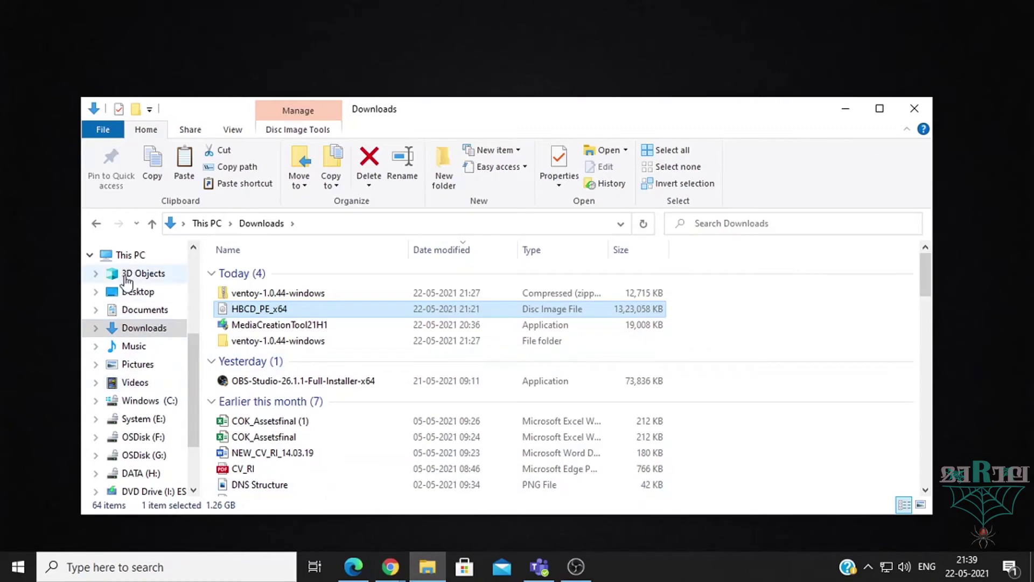
{"action": "left_click", "coordinate": [128, 256]}
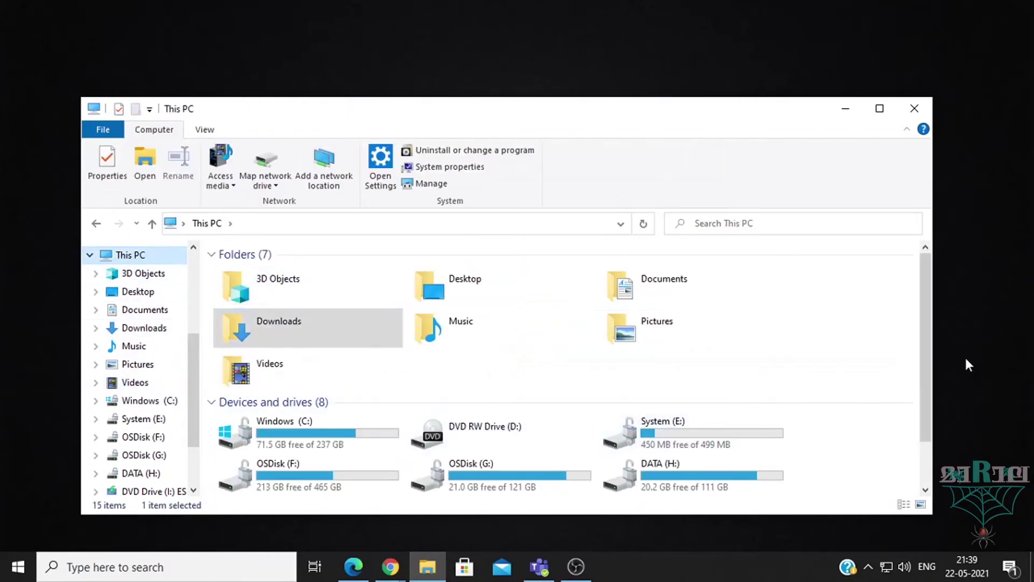
{"action": "left_click_drag", "start_coordinate": [924, 355], "coordinate": [923, 407]}
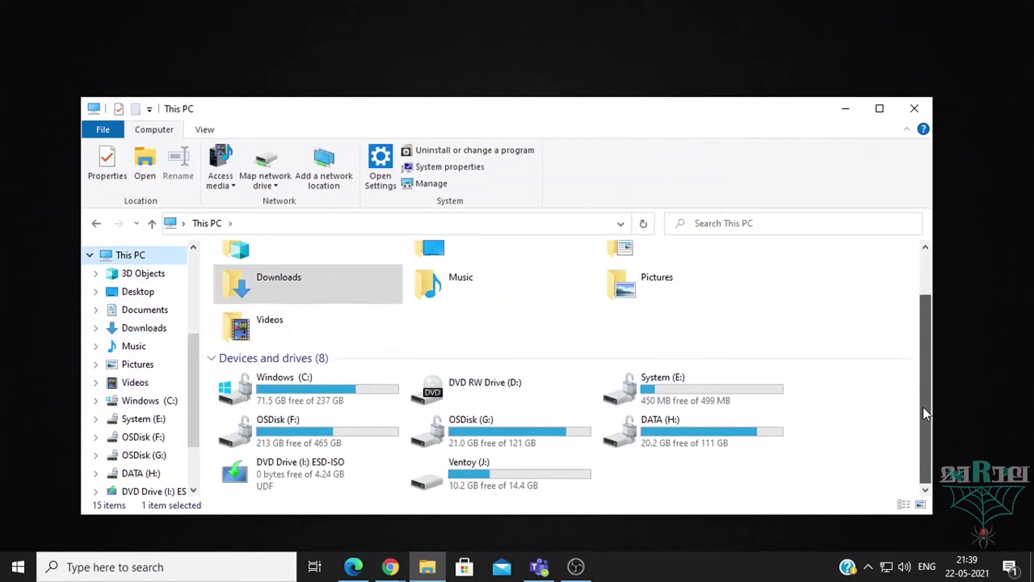
Step: Paste HBCD_PE_x64 into the Ventoy (J:) drive's root
{"action": "double_click", "coordinate": [535, 473]}
{"action": "right_click", "coordinate": [246, 344]}
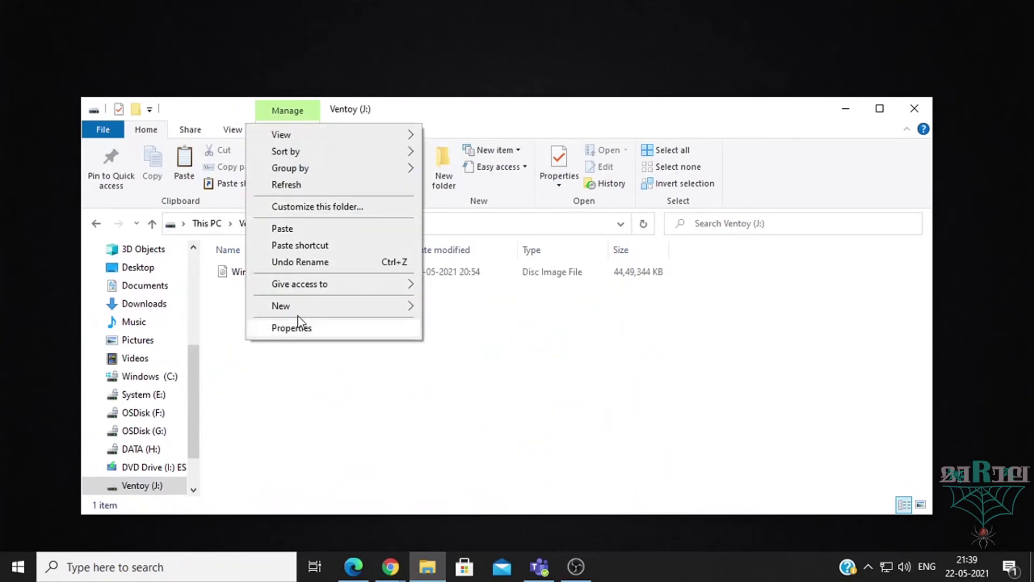
{"action": "left_click", "coordinate": [314, 229]}
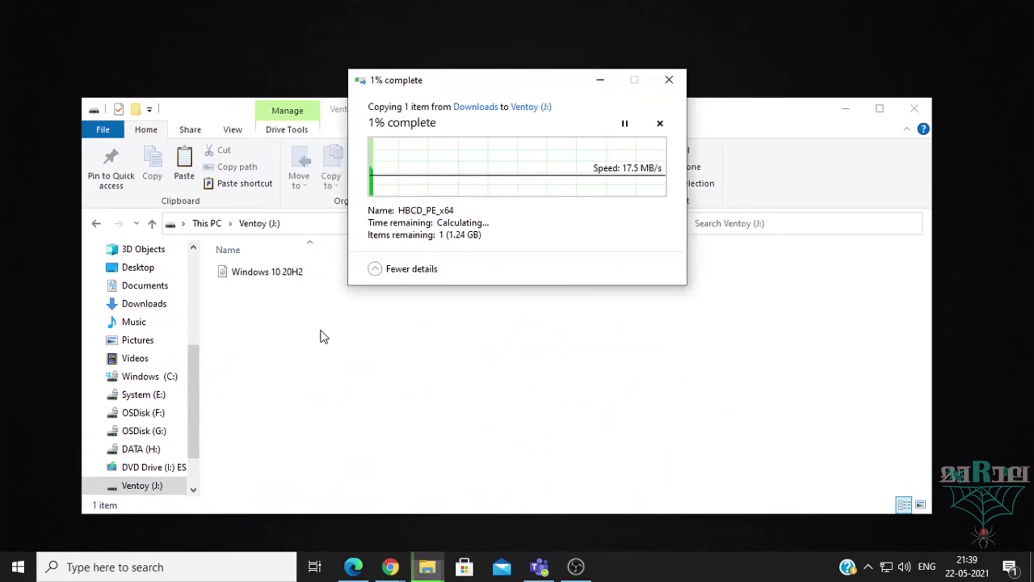